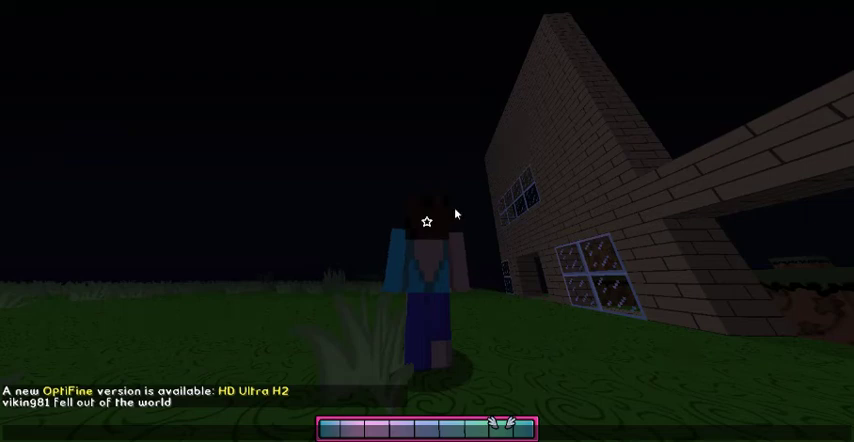
key("w")
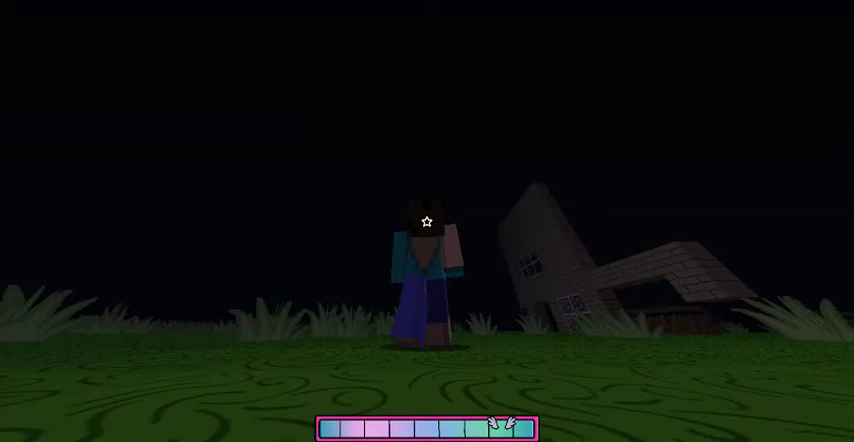
key("w")
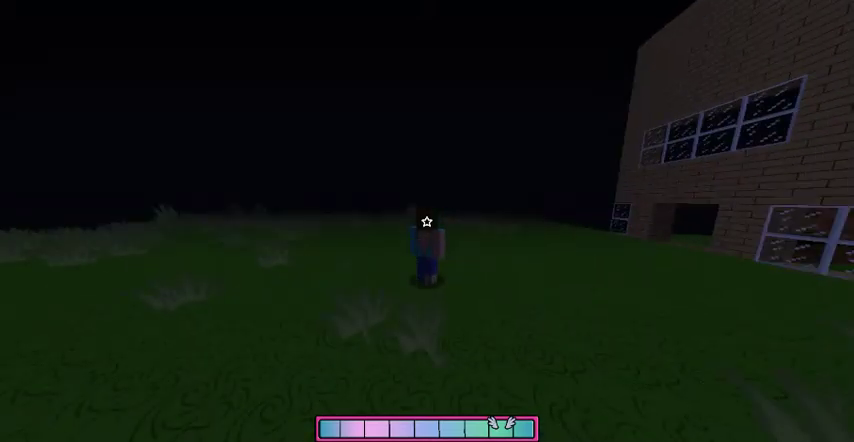